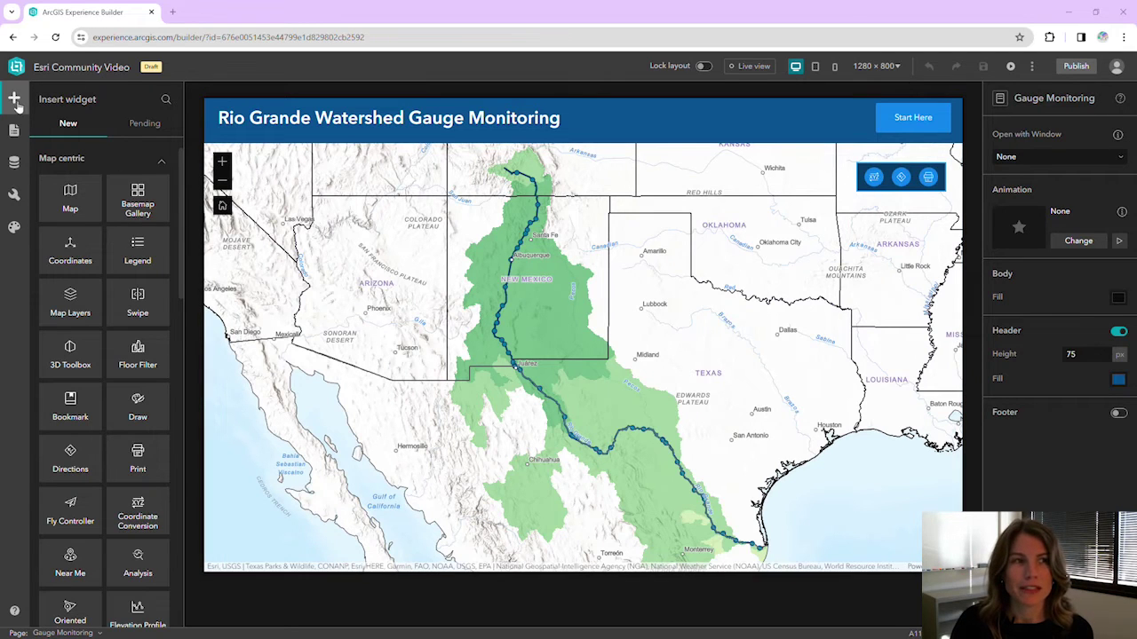
Check the pending widgets list and compare how the page looks on medium, small and large screen devices
click(146, 124)
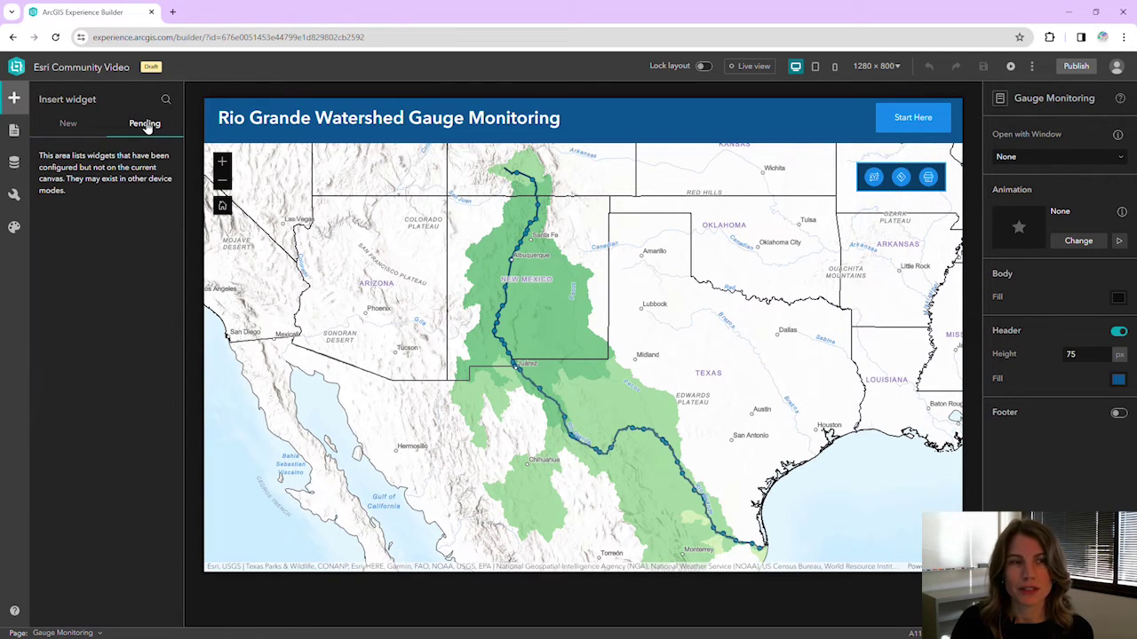
click(67, 124)
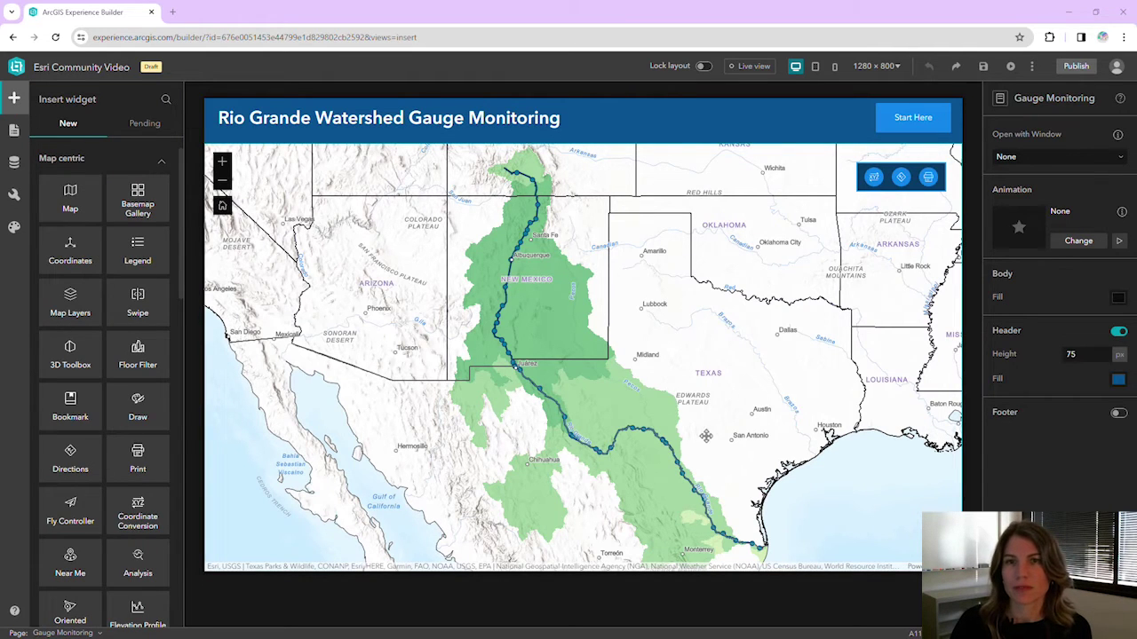
click(814, 67)
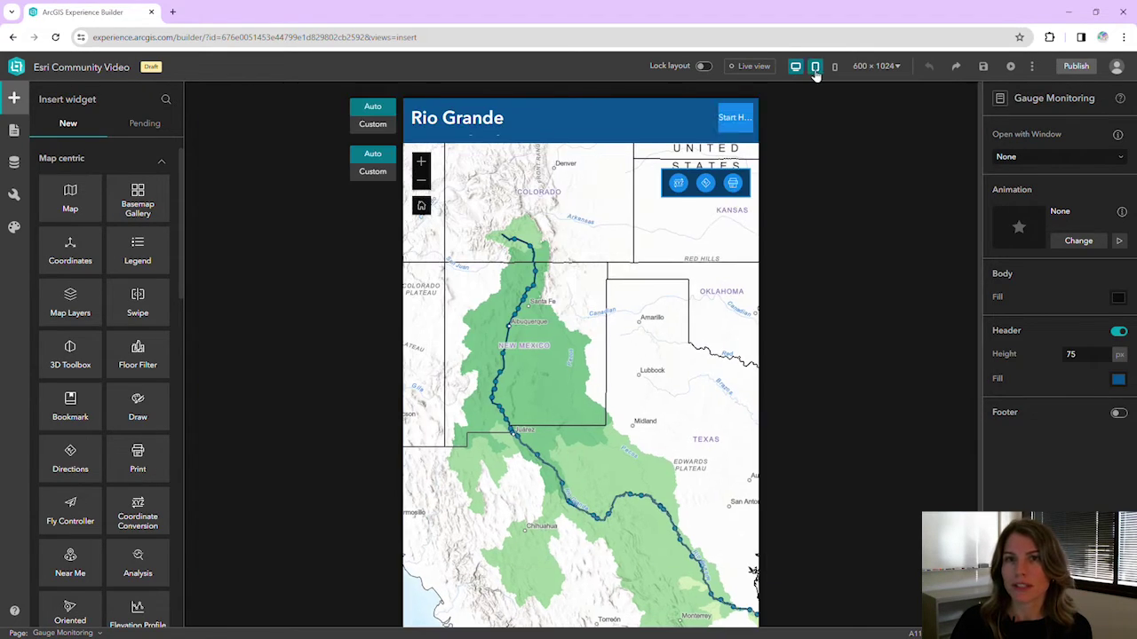
click(834, 67)
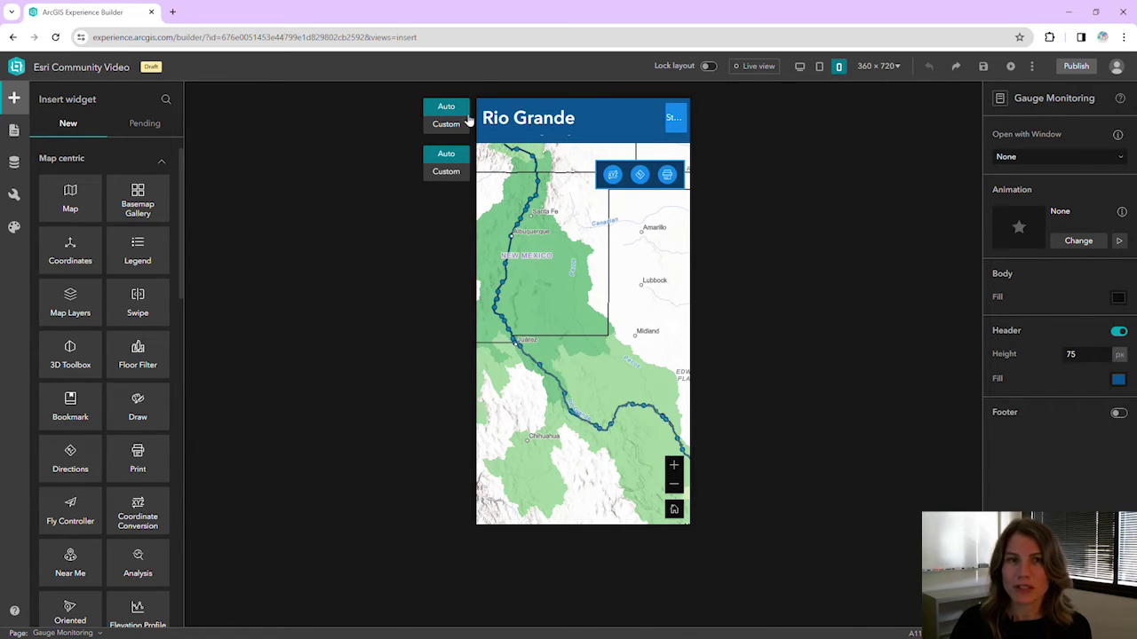
click(819, 68)
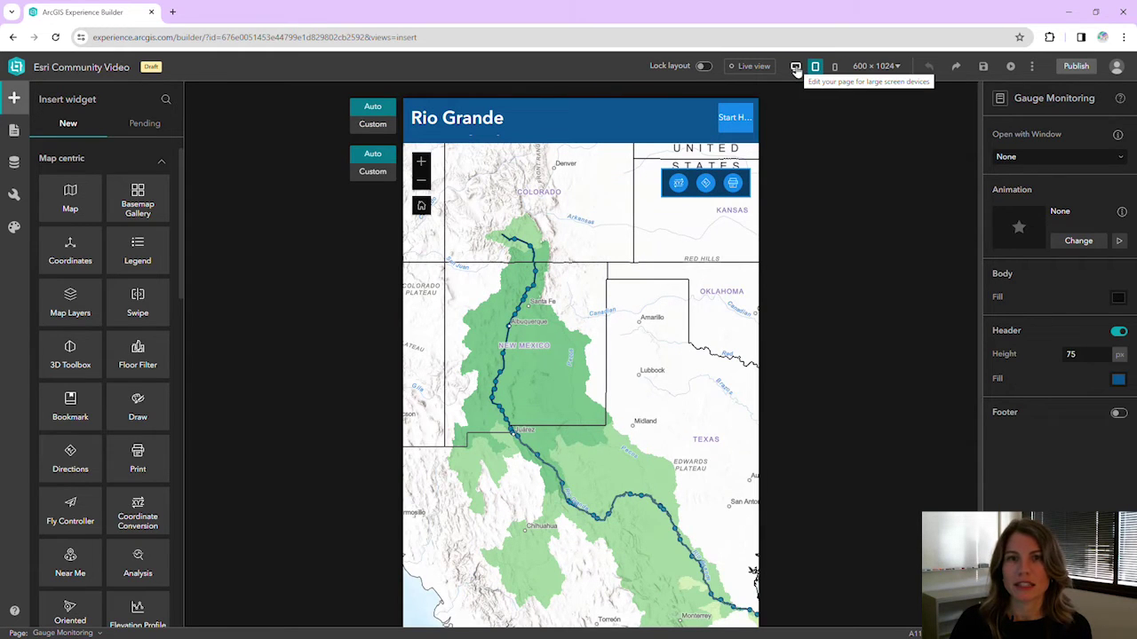
click(796, 68)
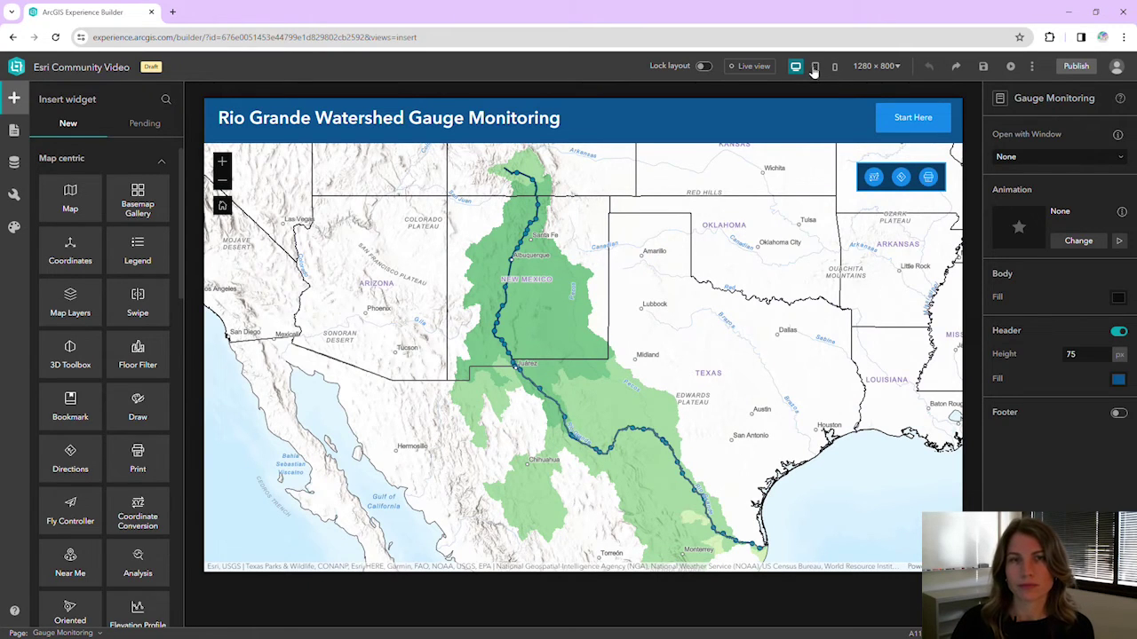
Enable the custom layout for both the body and the header of the small-screen version of the page
click(836, 68)
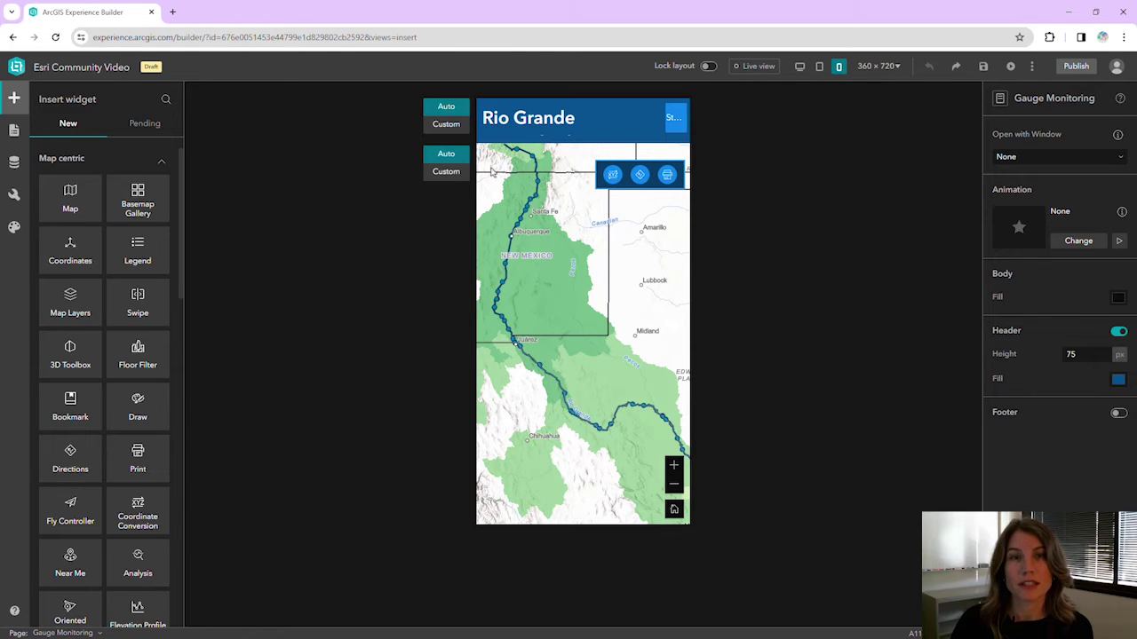
click(446, 173)
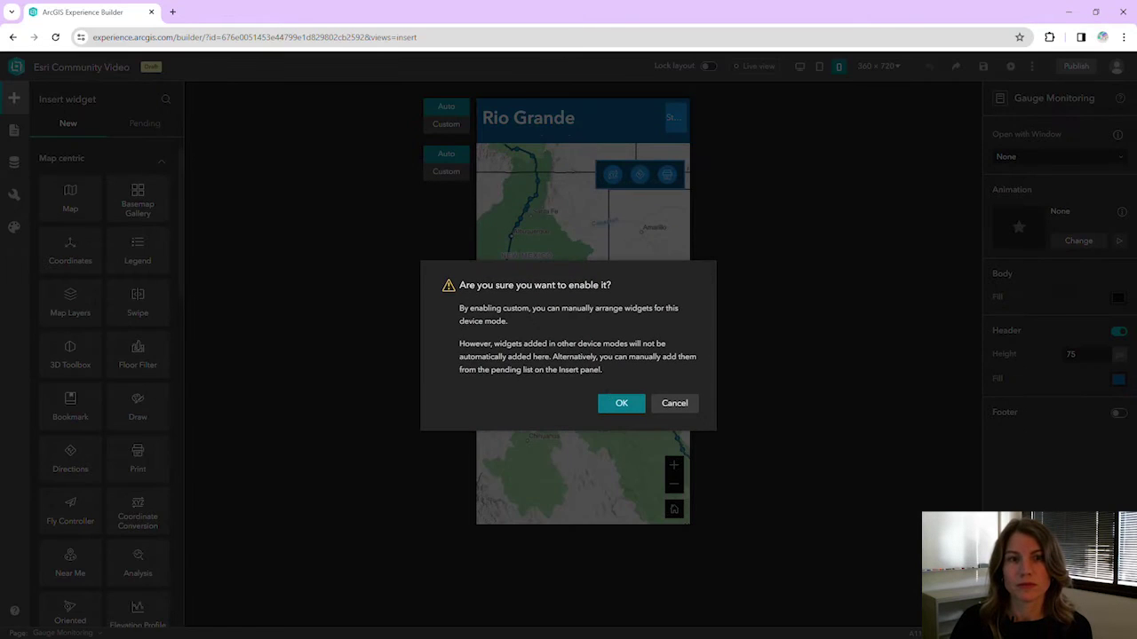
click(619, 402)
click(446, 125)
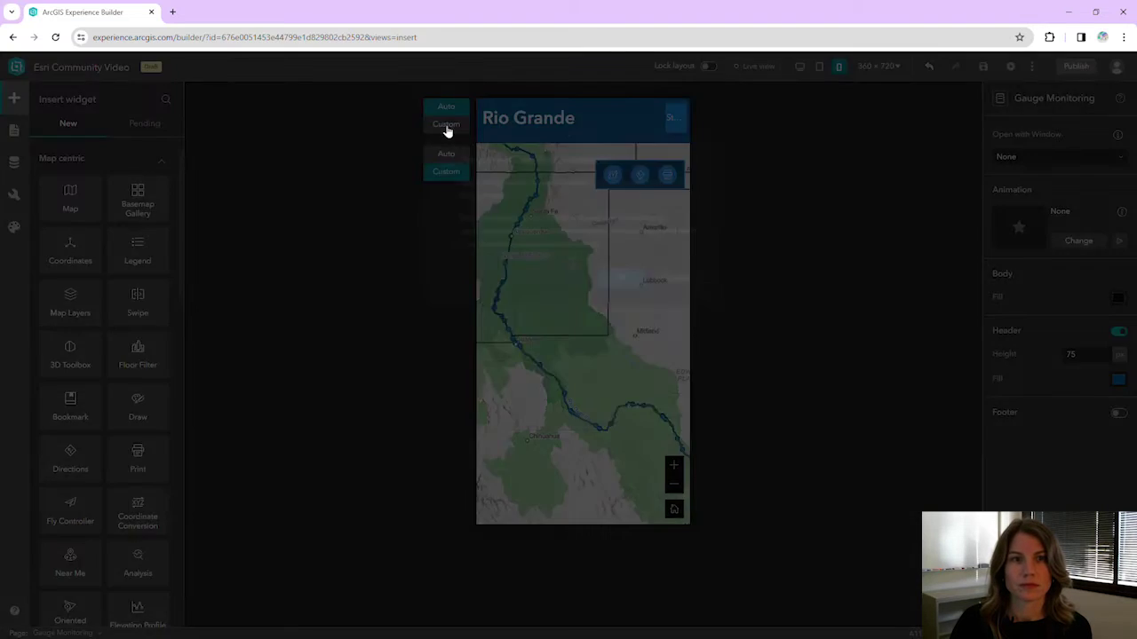
click(622, 405)
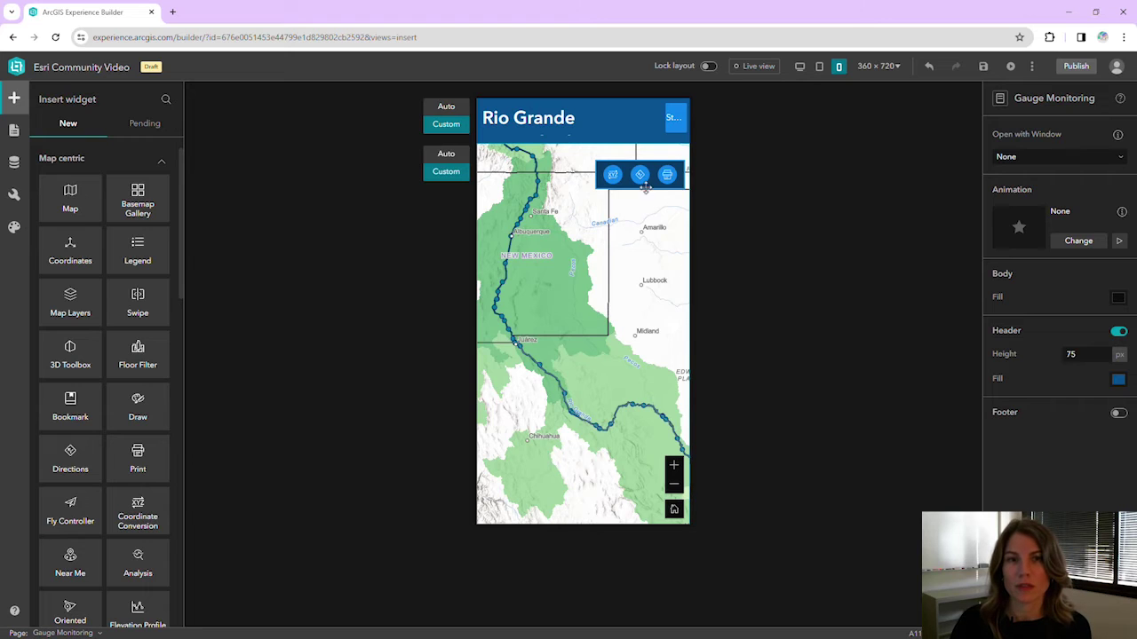
Align the widget controller to the horizontal center and snap it to the bottom of the map on the small-screen layout
click(627, 162)
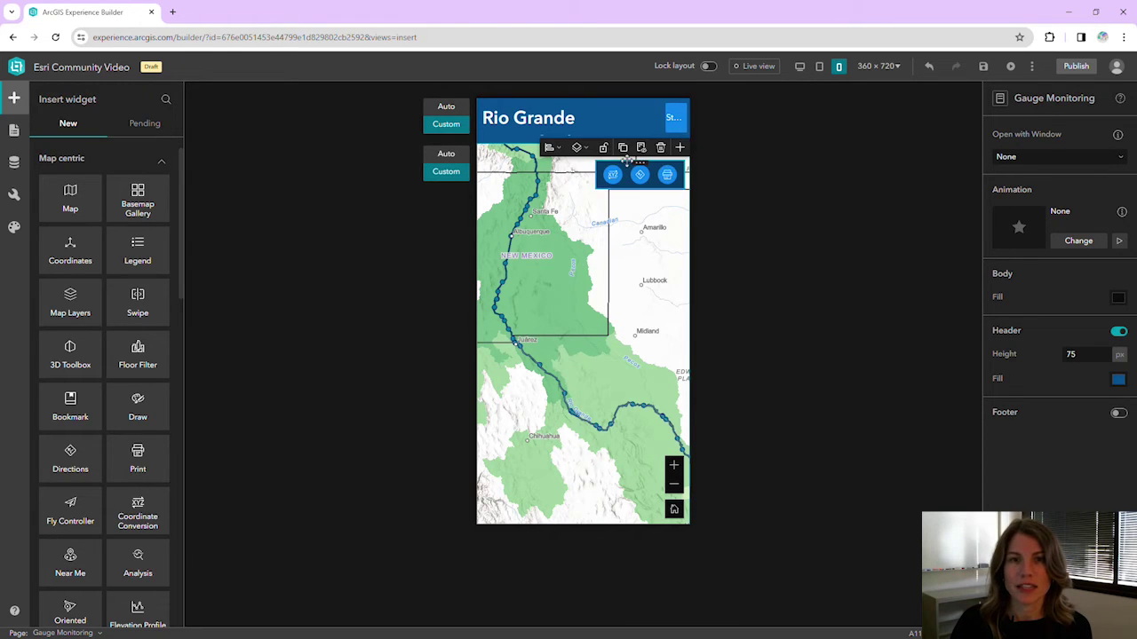
click(551, 148)
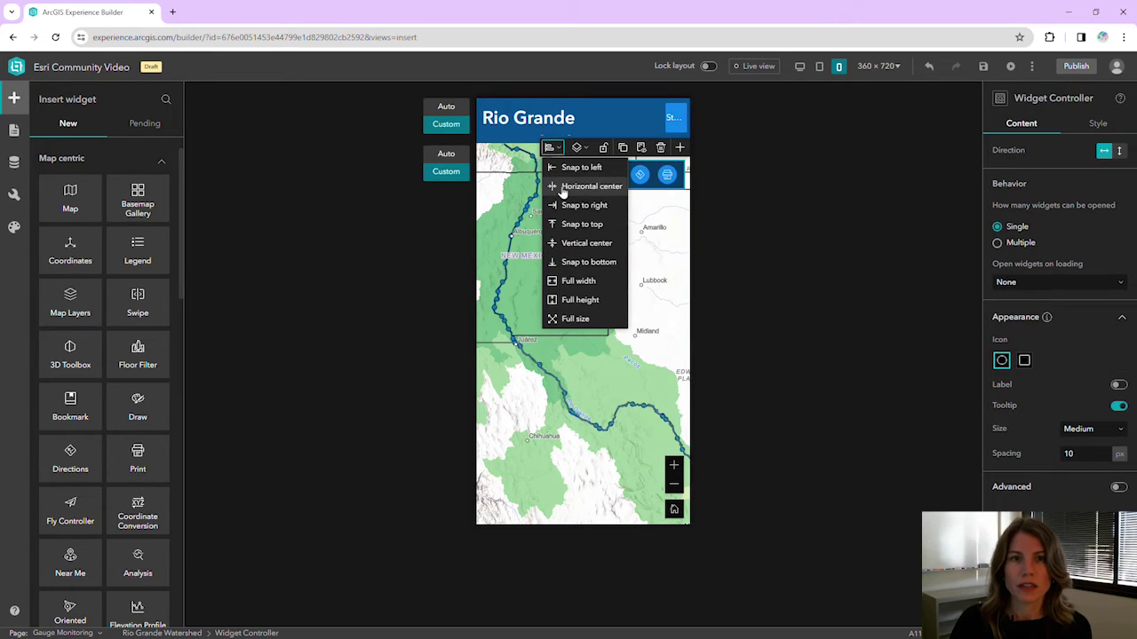
click(586, 186)
click(550, 148)
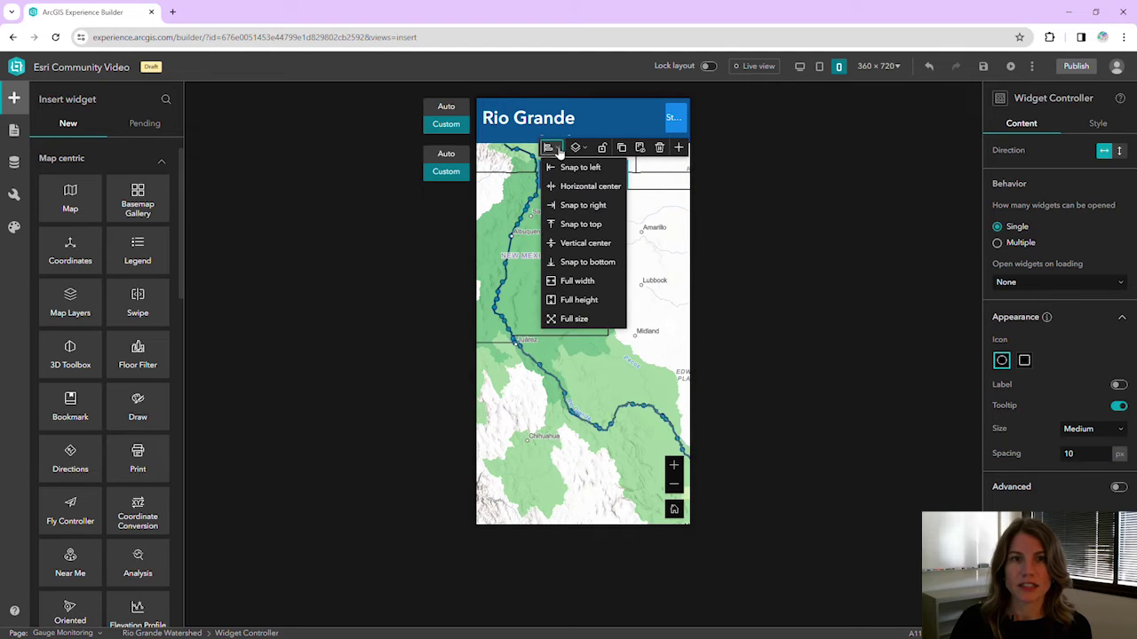
click(575, 262)
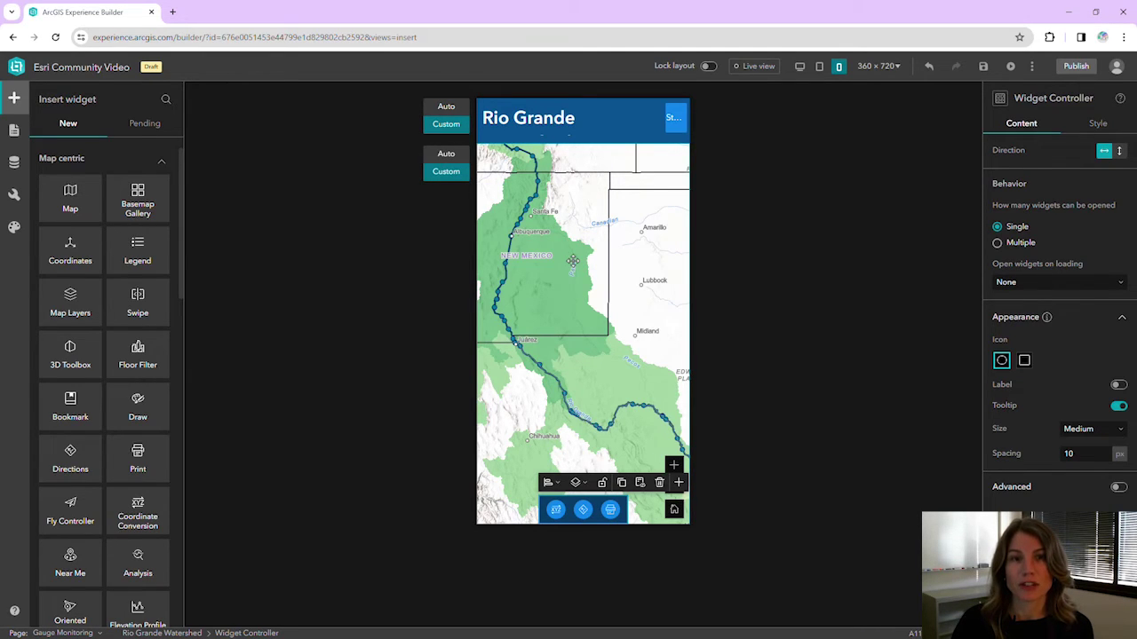
Duplicate the title text widget in the header of the small-screen layout
click(559, 118)
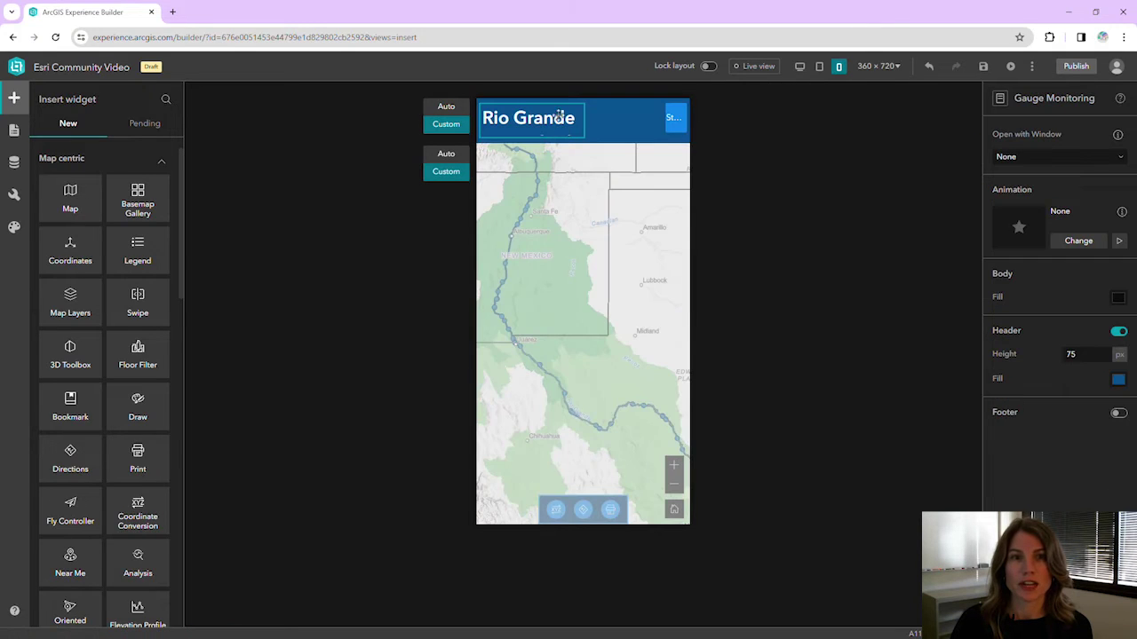
click(553, 104)
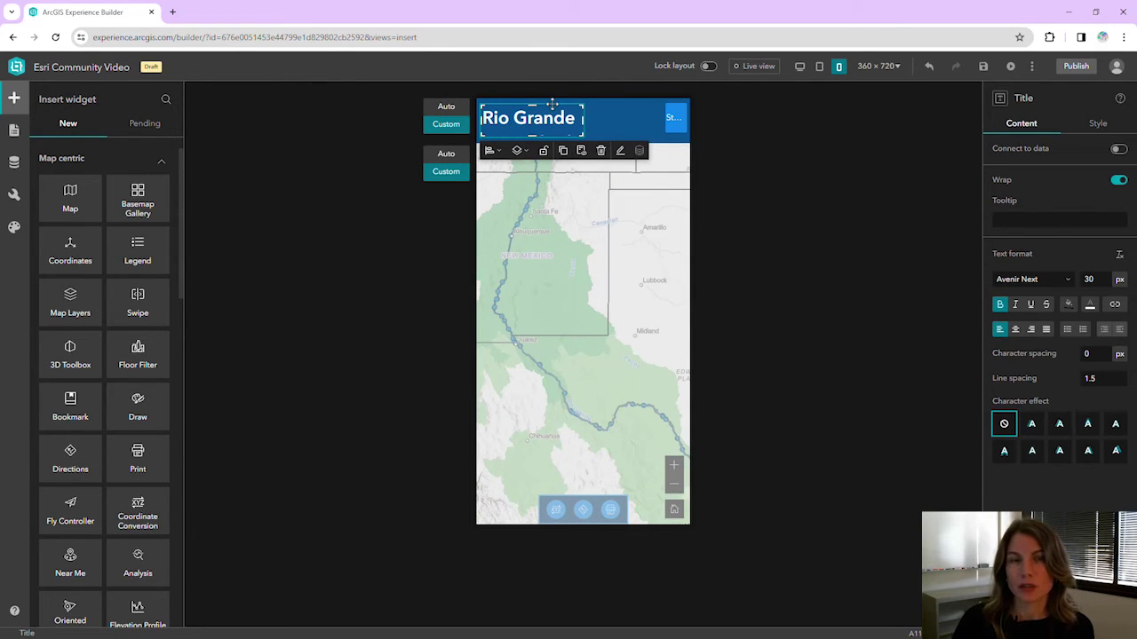
click(565, 223)
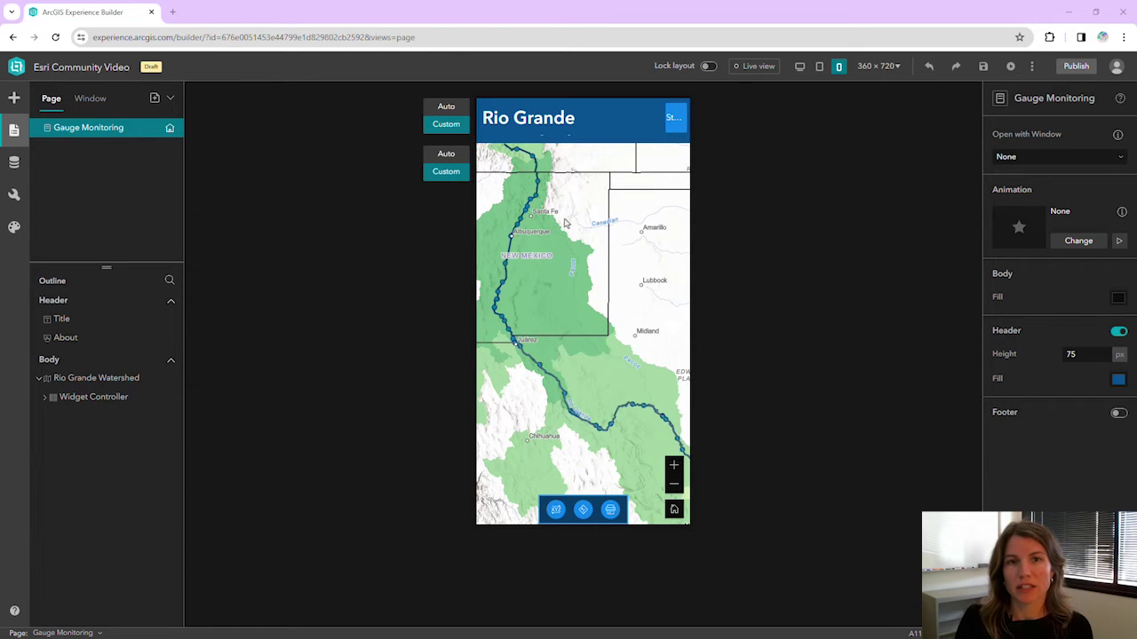
click(593, 126)
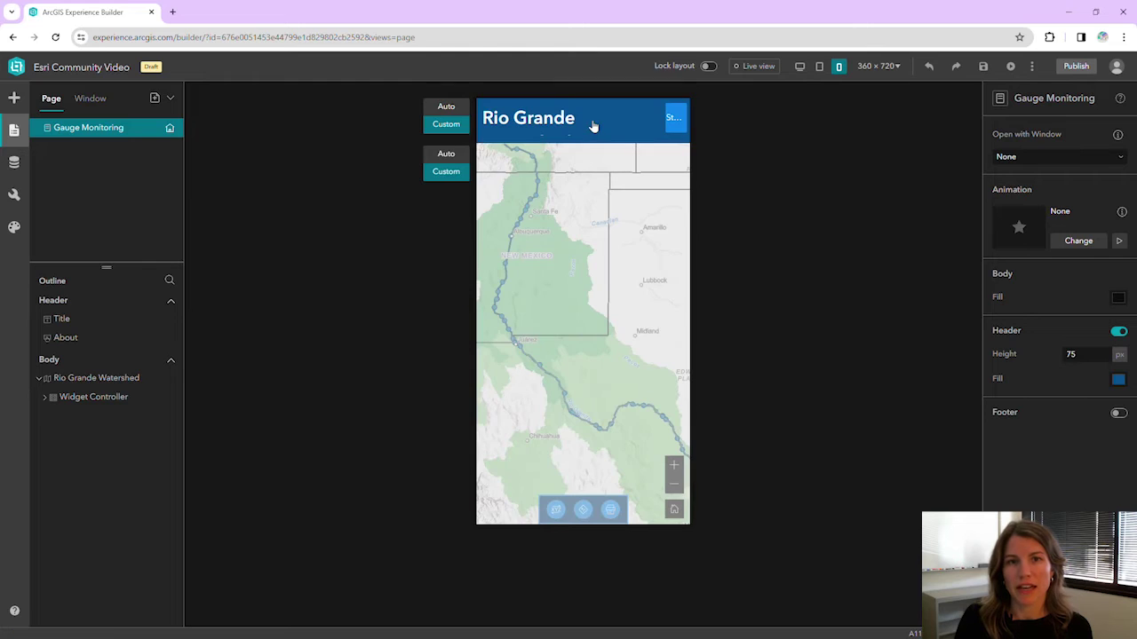
click(551, 108)
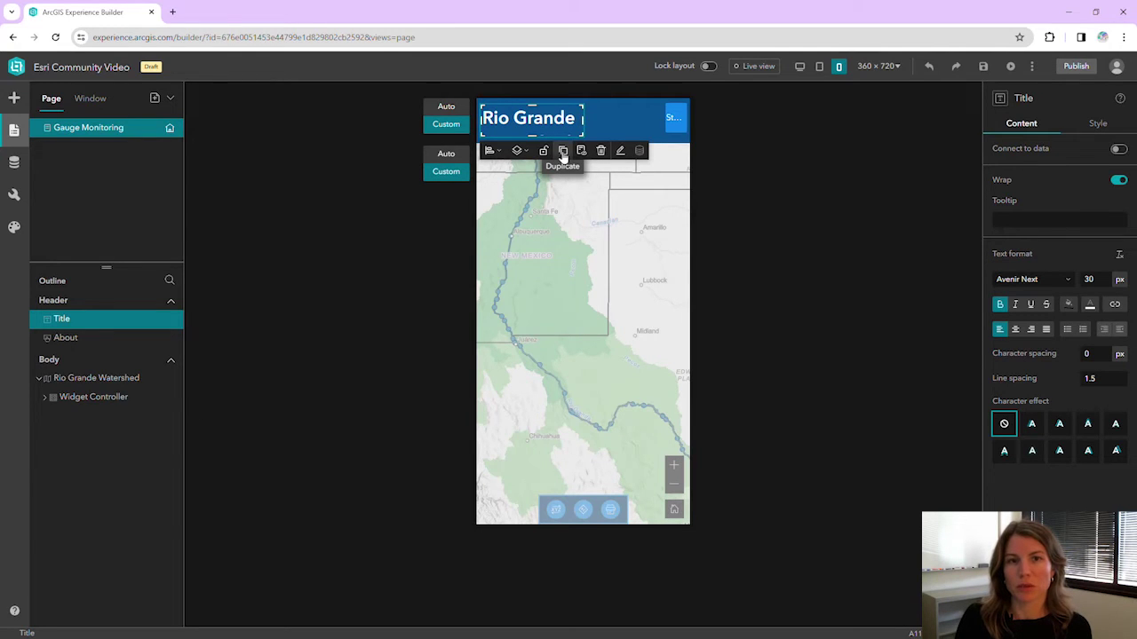
click(563, 151)
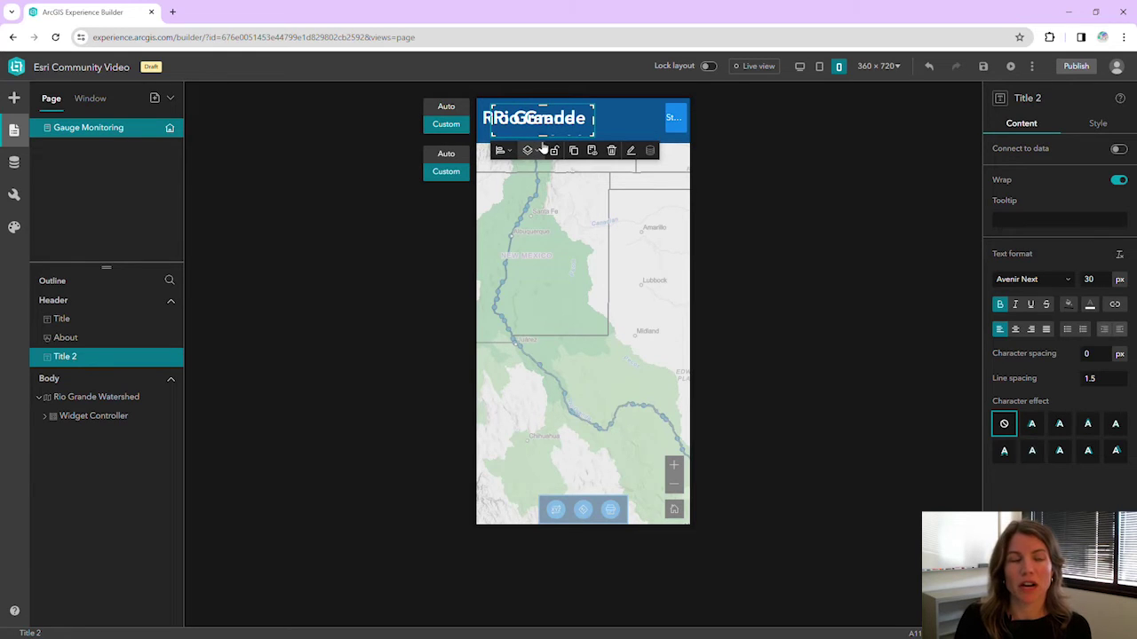
Move the original Title widget of the small-screen header to the pending list
click(105, 325)
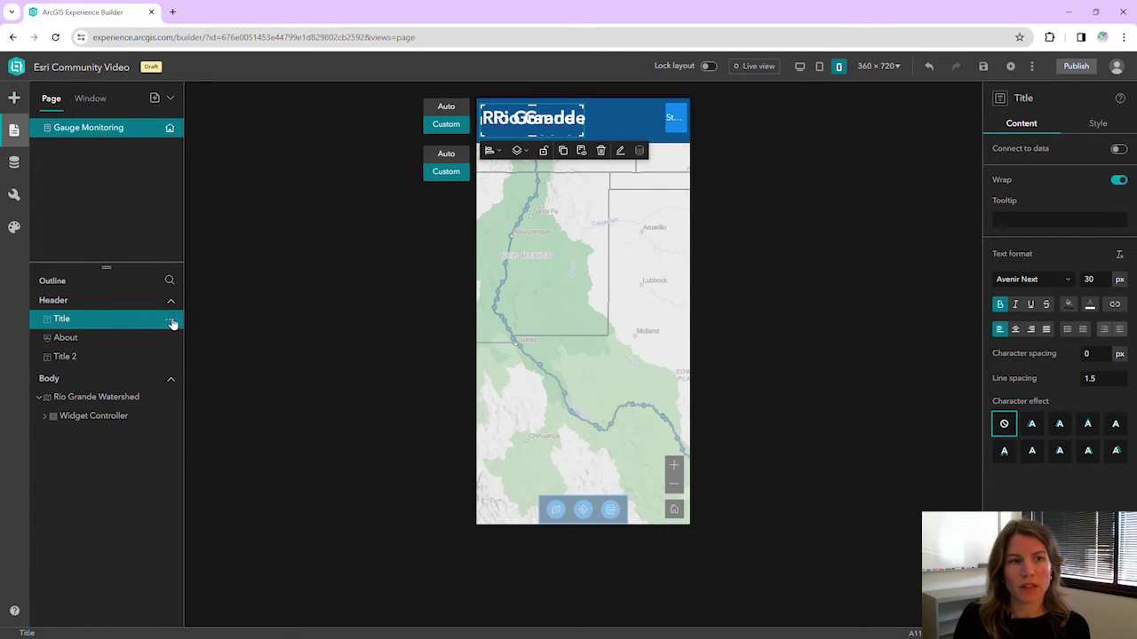
click(169, 322)
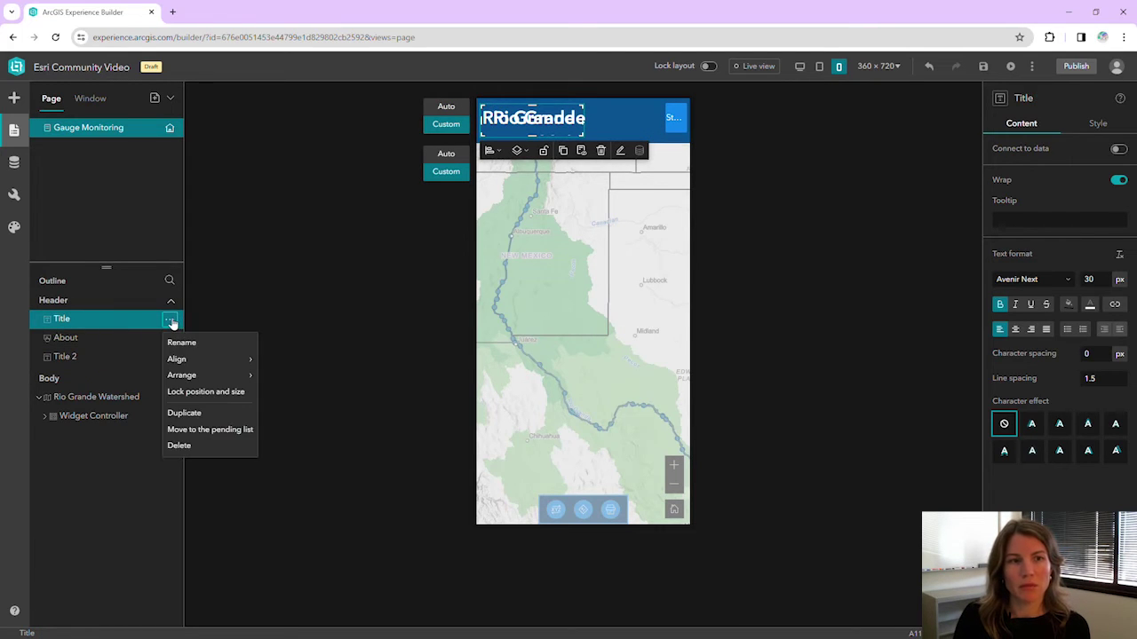
click(209, 429)
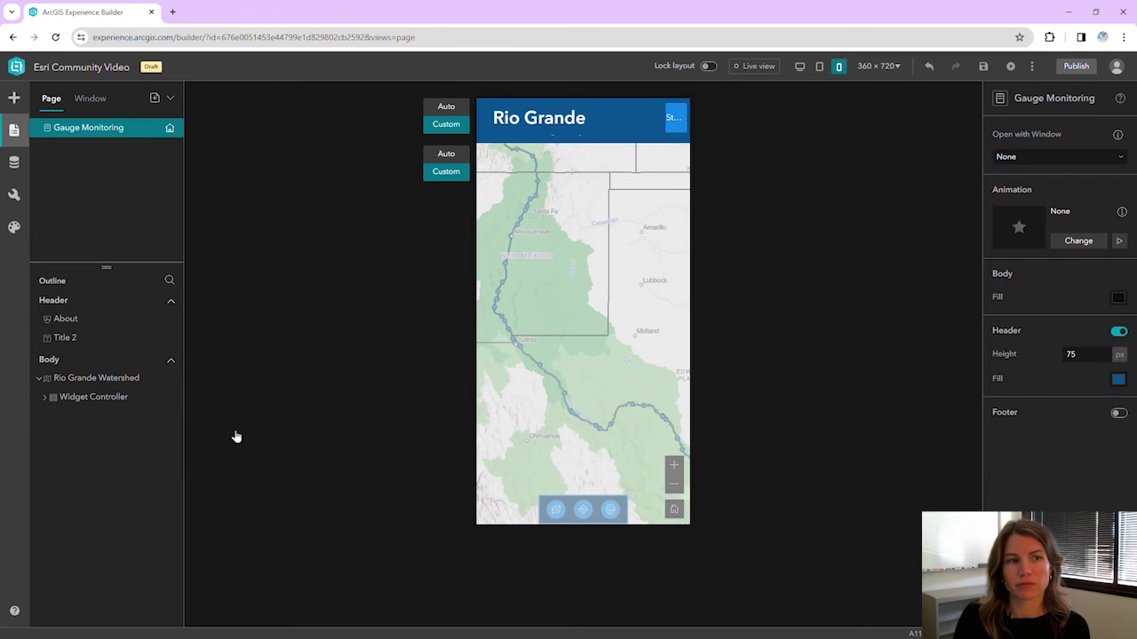
Set the Title 2 text to 18 px and widen its box so the full title fits on two lines
click(81, 341)
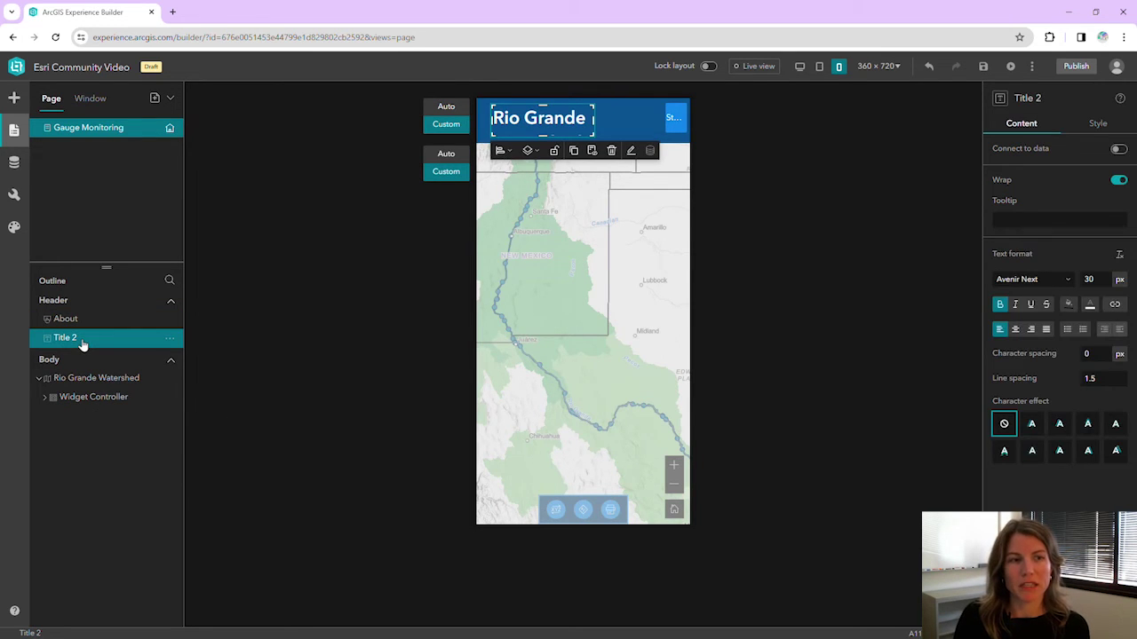
double_click(567, 121)
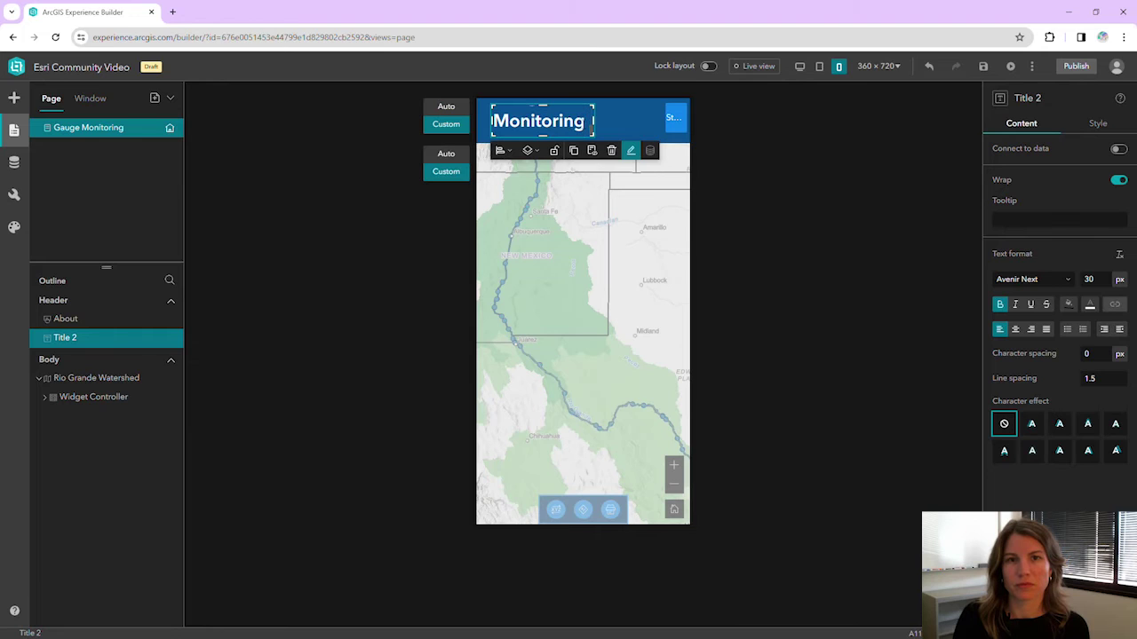
drag(578, 121, 495, 111)
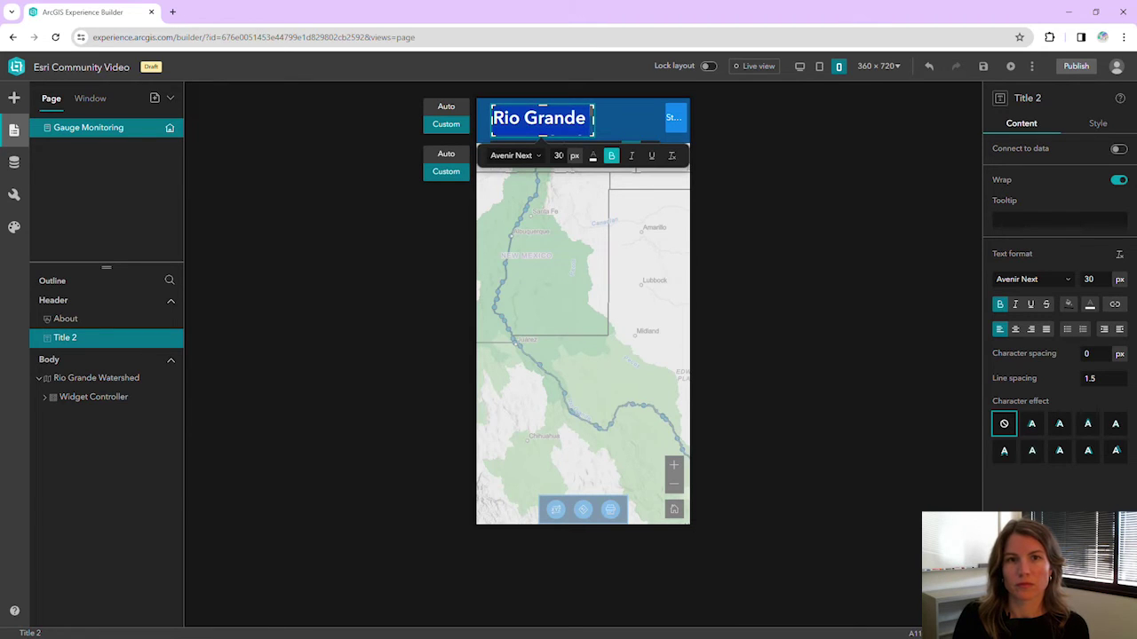
click(559, 155)
text(18)
key(Return)
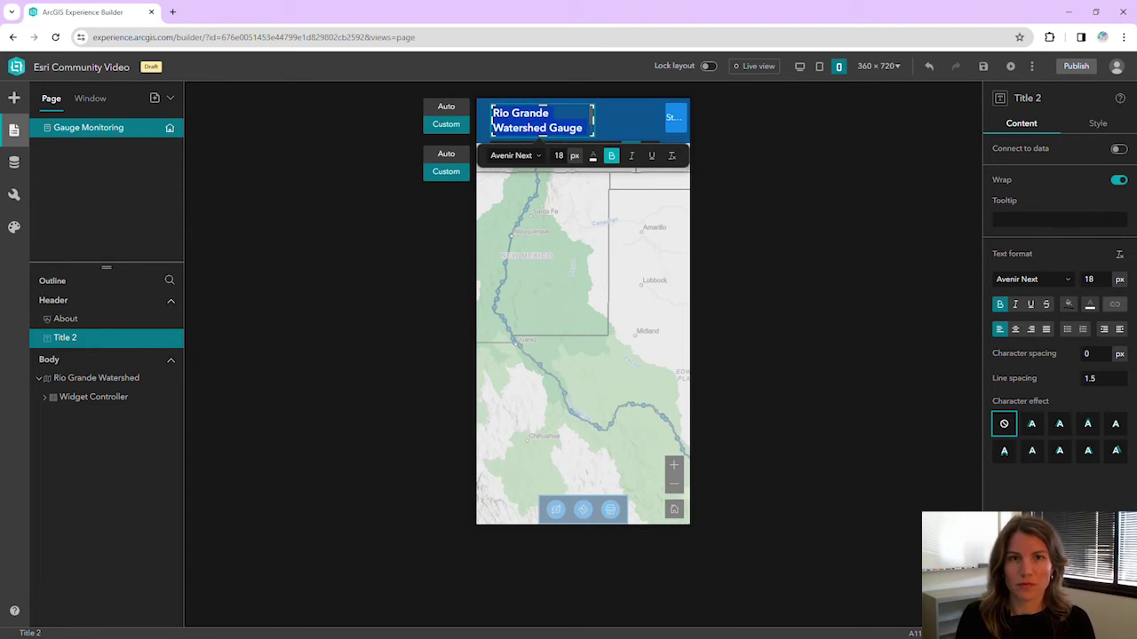
drag(593, 118, 620, 119)
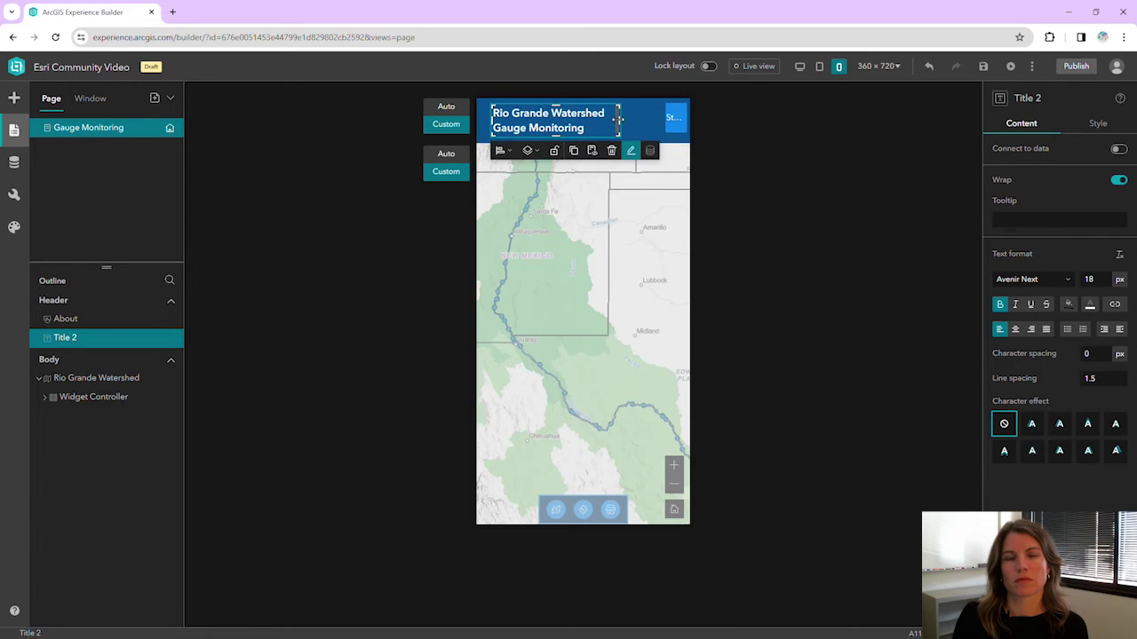
click(604, 218)
key(Escape)
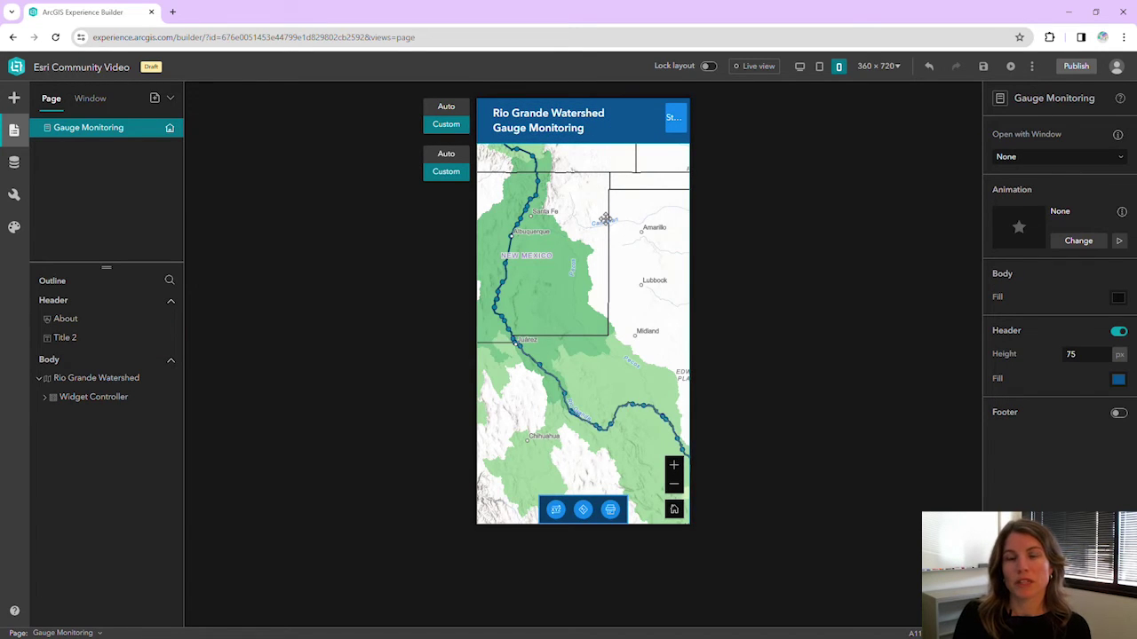
Compare the header title on the large-screen layout with the small-screen version
click(799, 67)
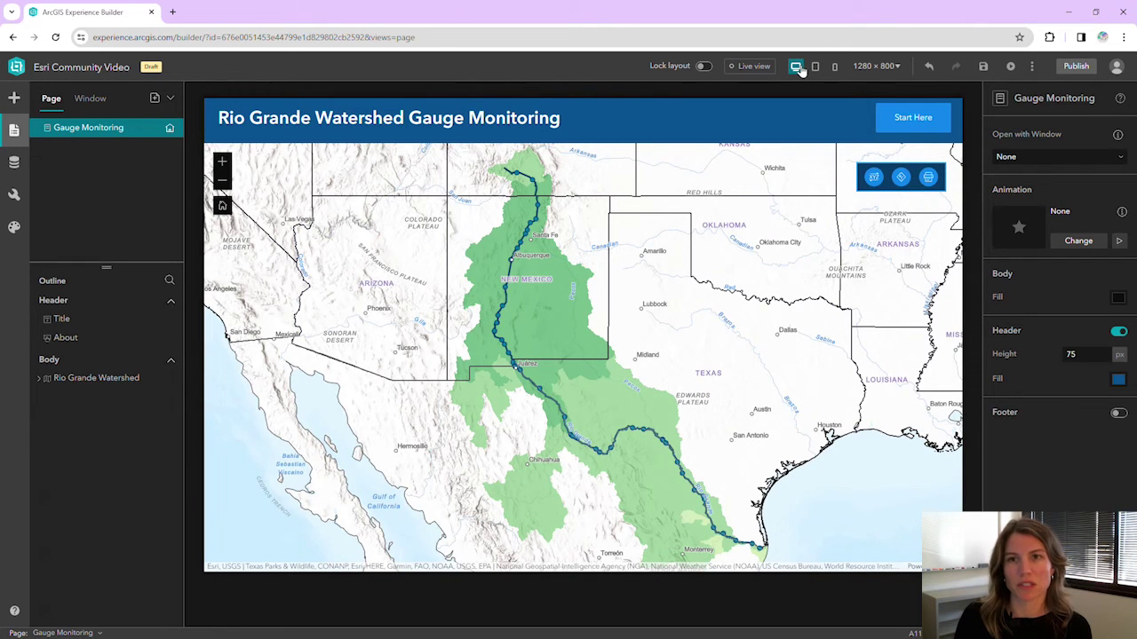
click(835, 70)
click(835, 69)
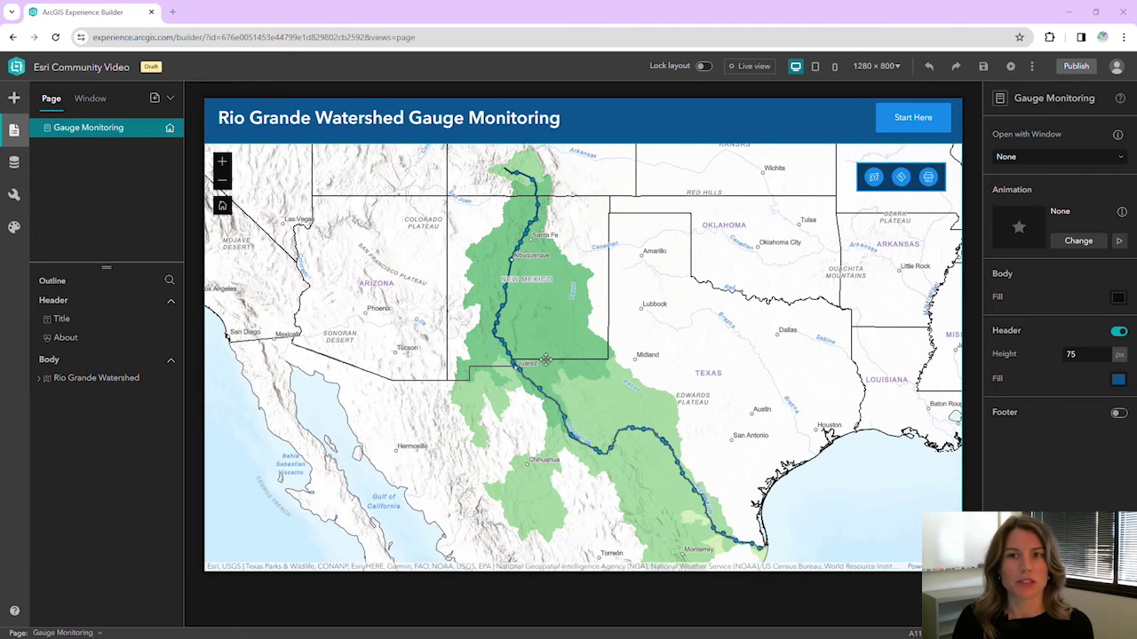
Find the Draw widget and add it as the first item of the widget controller on the large-screen layout
click(14, 100)
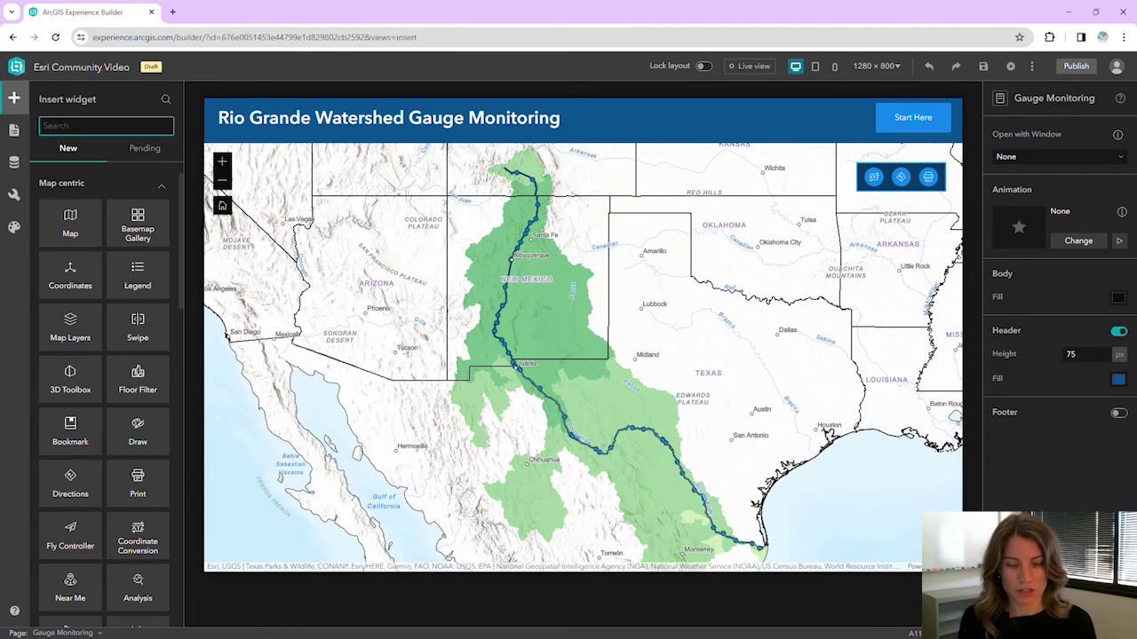
text(Draw)
mouse_move(73, 231)
mouse_down()
mouse_move(782, 229)
mouse_move(858, 178)
mouse_up()
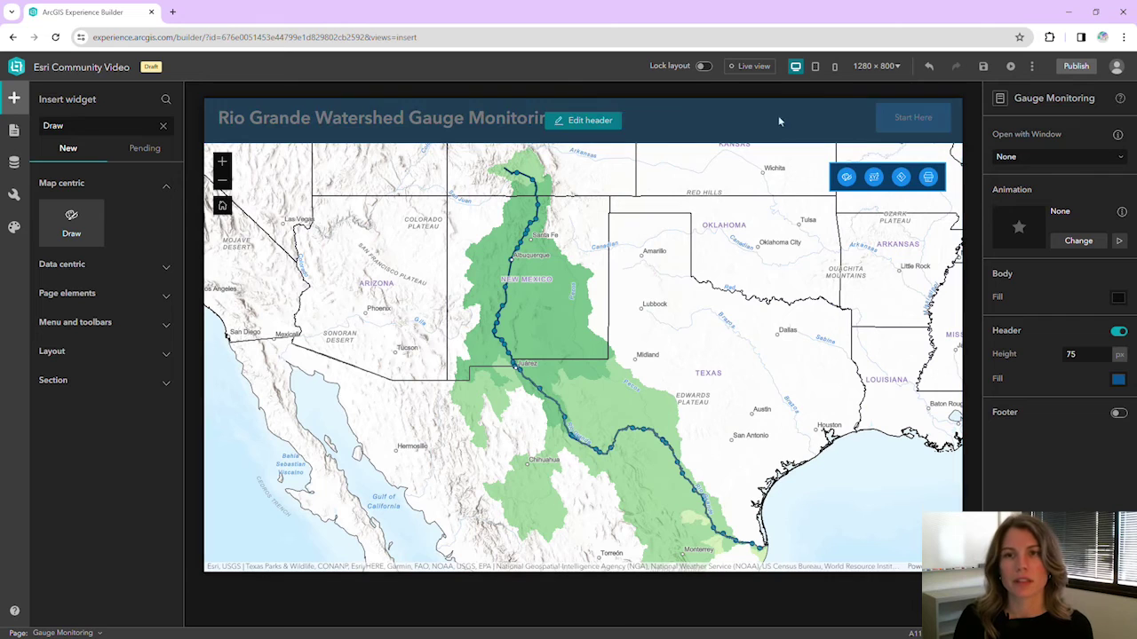
Check the widget controller on the medium-screen and small-screen layouts for the Draw widget
click(815, 67)
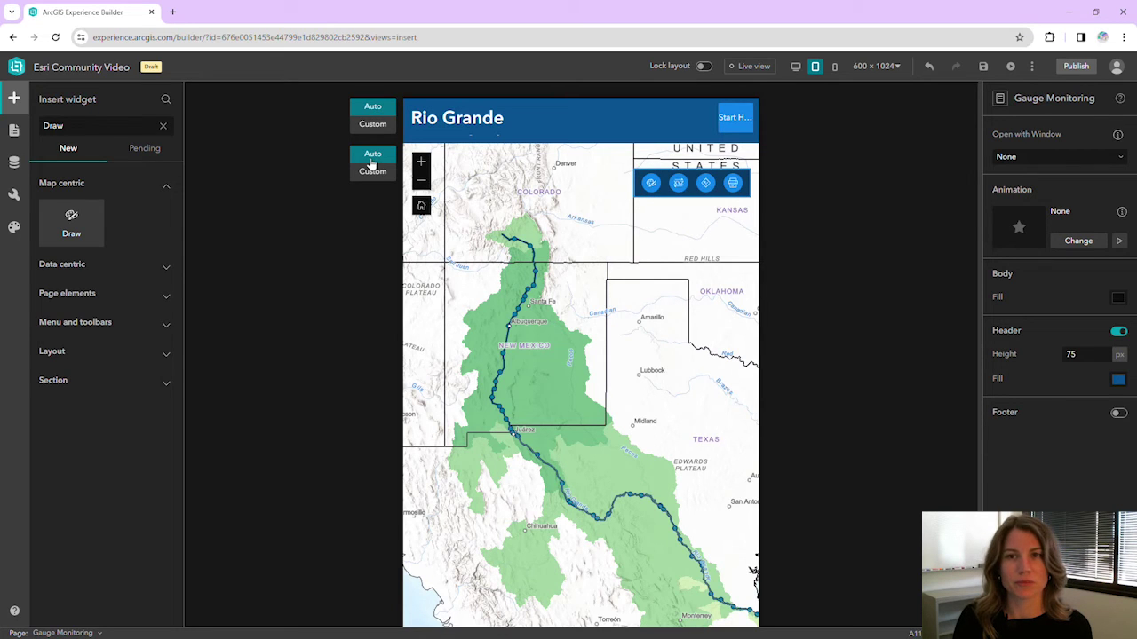
click(834, 67)
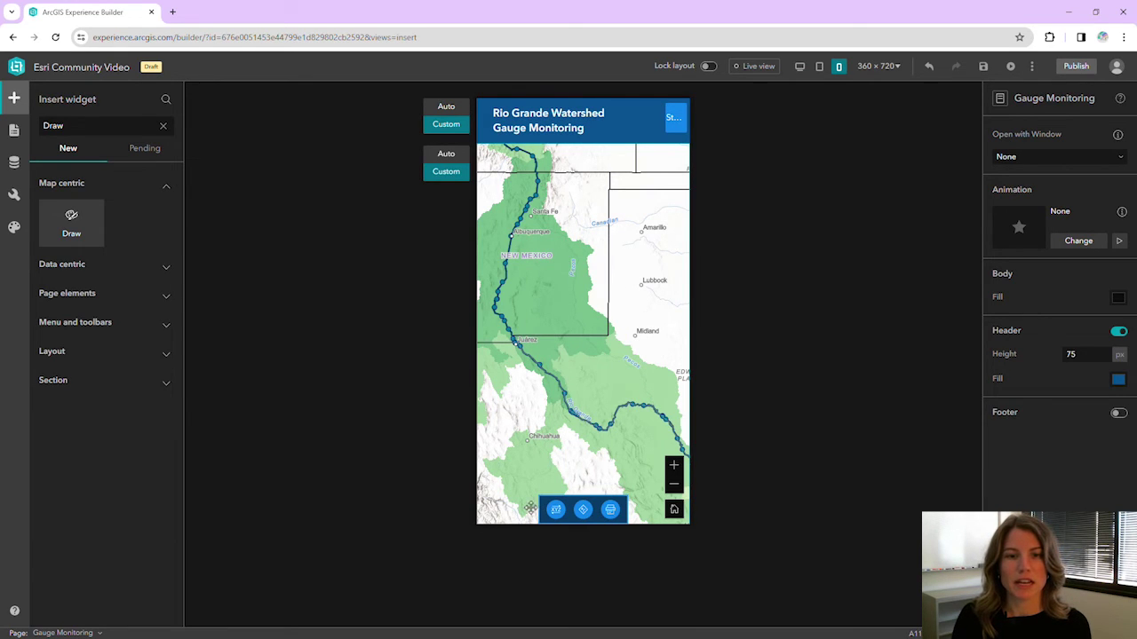
Clear the widget search and add the pending Draw widget to the small-screen widget controller, between Coordinate Conversion and Directions
click(161, 126)
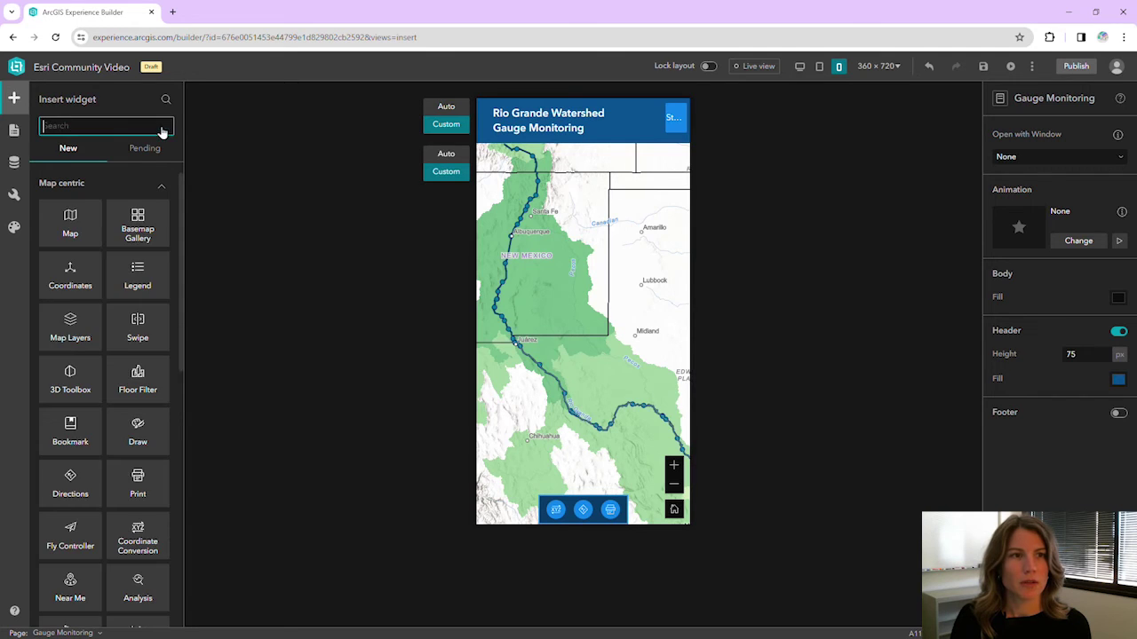
click(139, 152)
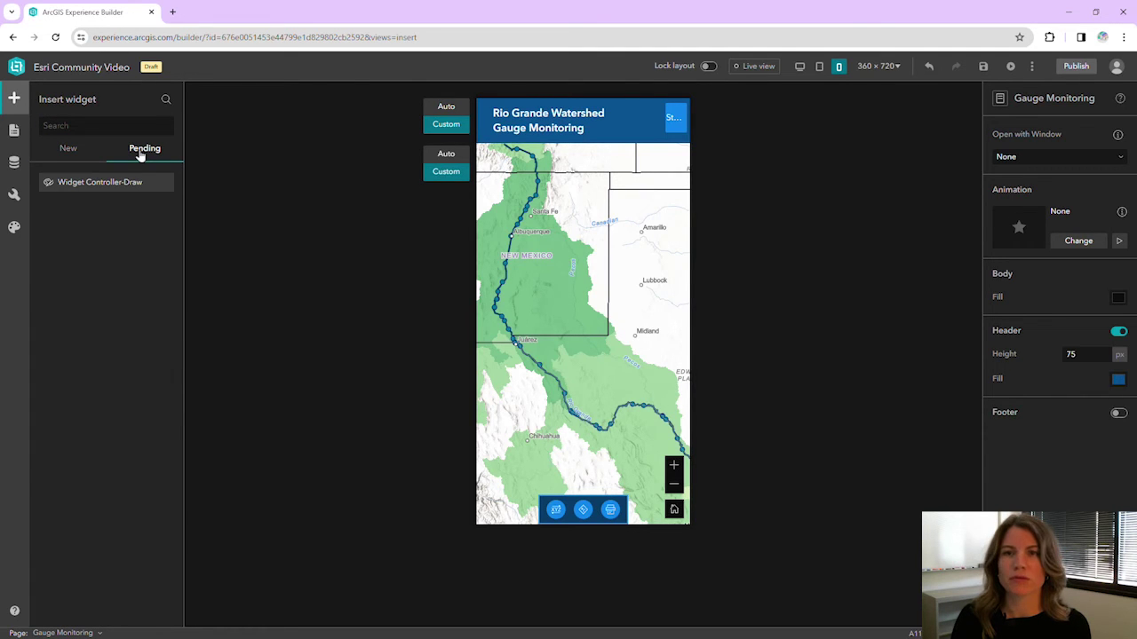
mouse_move(104, 186)
mouse_down()
mouse_move(494, 431)
mouse_move(545, 518)
mouse_up()
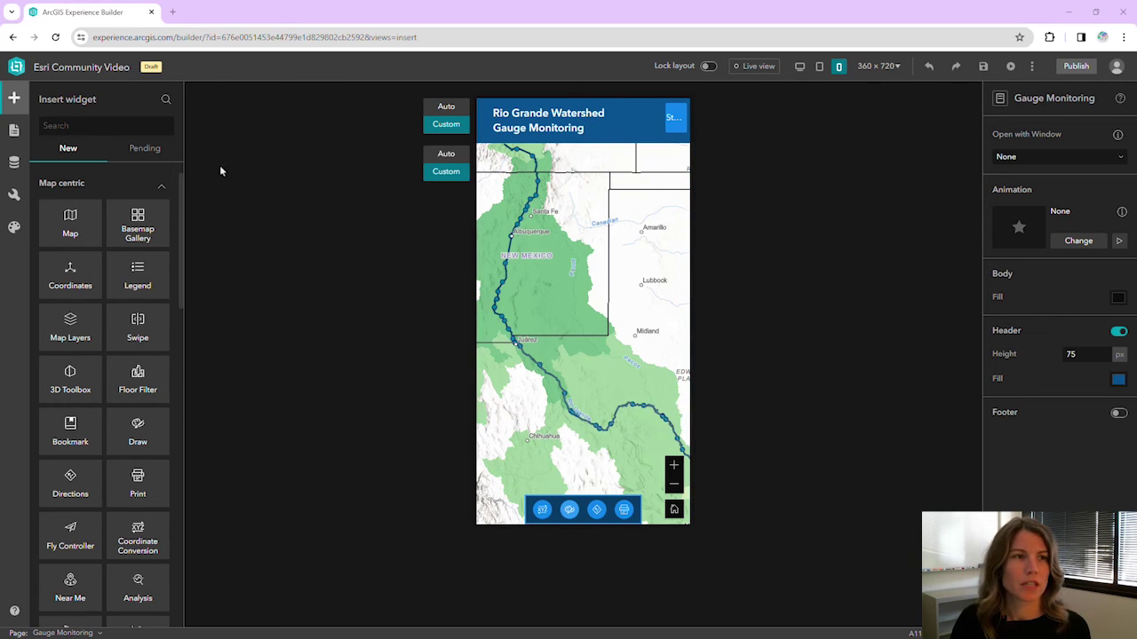
Move the Draw widget from the small-screen widget controller back to the pending list
click(14, 131)
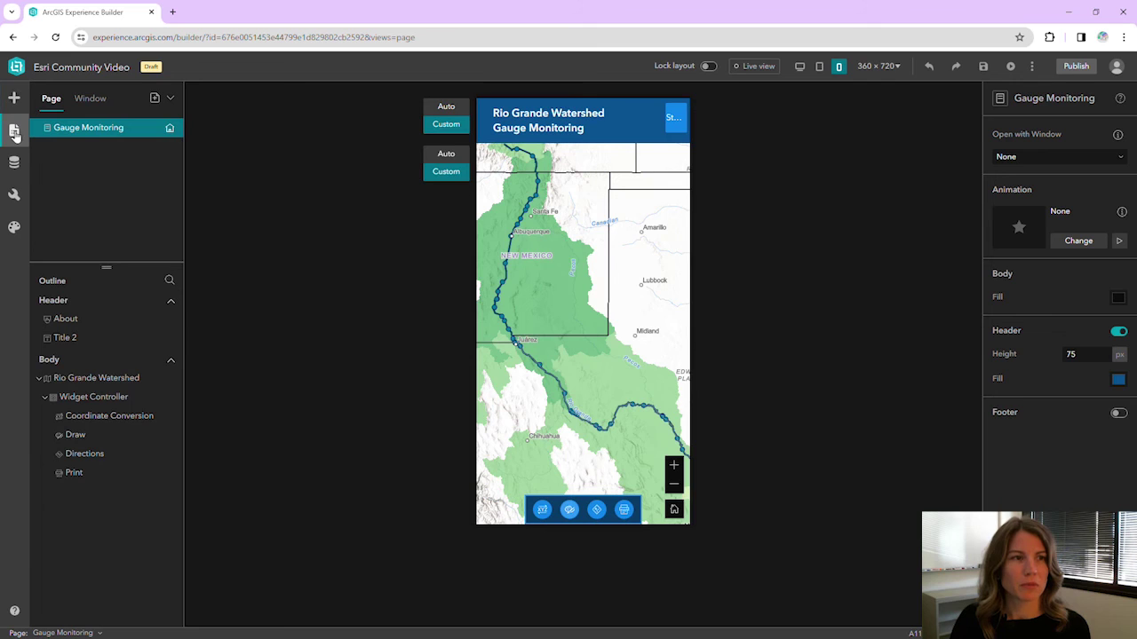
click(116, 438)
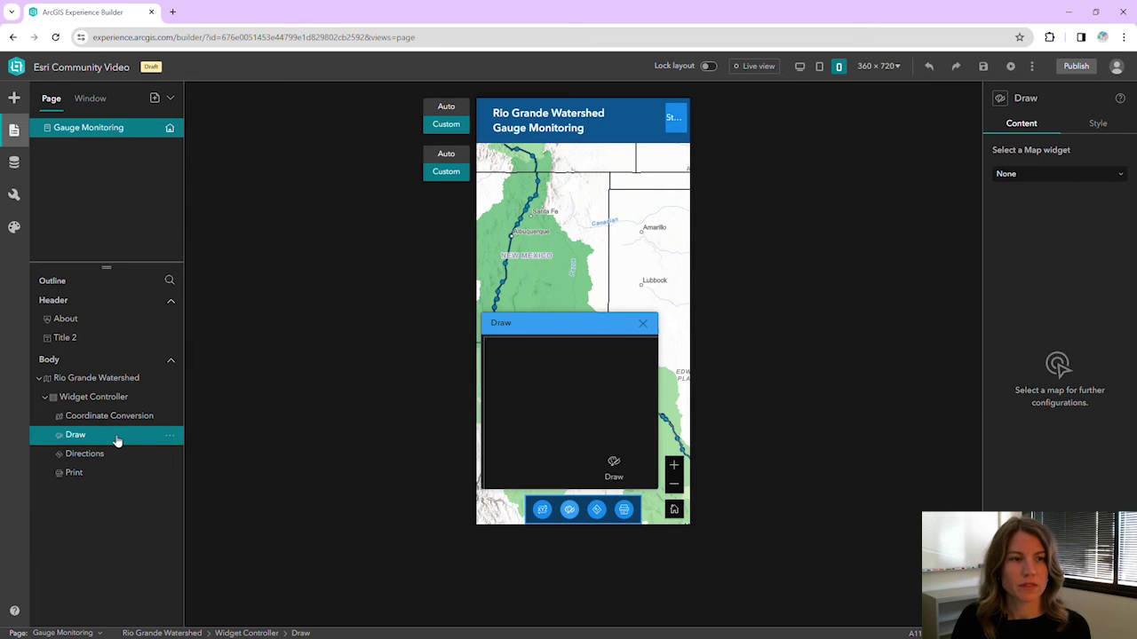
click(172, 437)
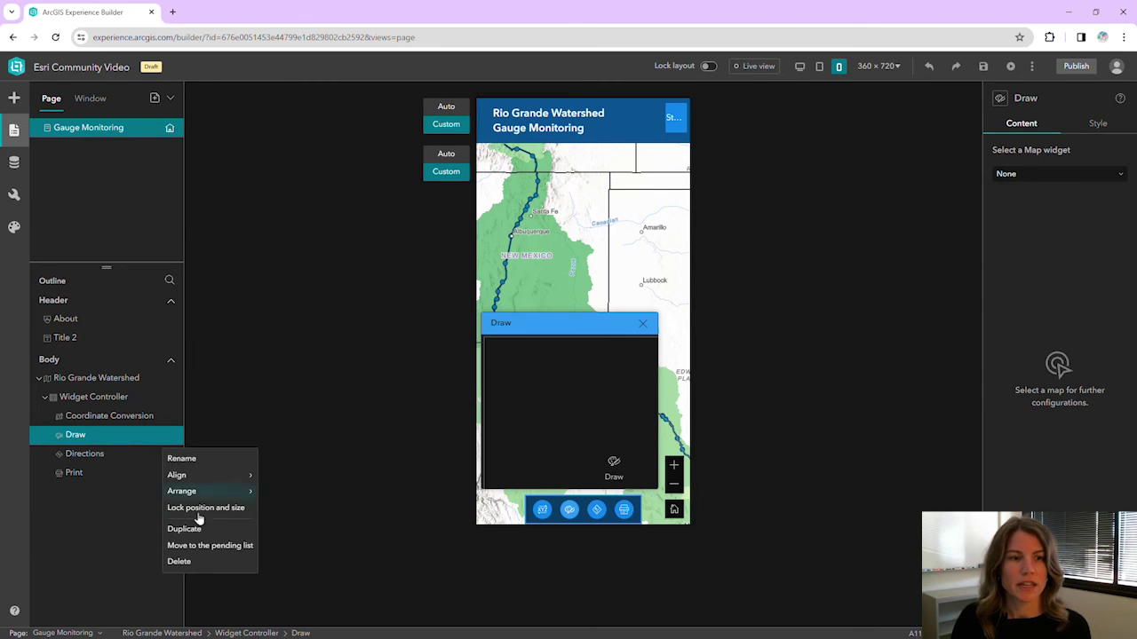
click(218, 549)
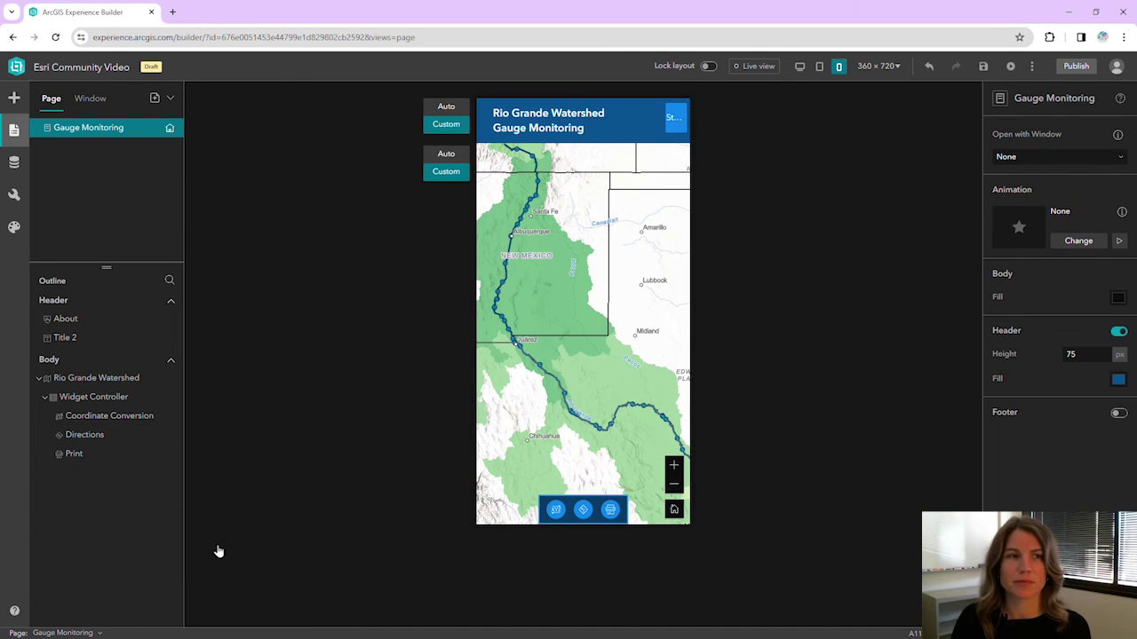
Place the pending Draw widget directly on the small-screen map, outside the widget controller
click(14, 99)
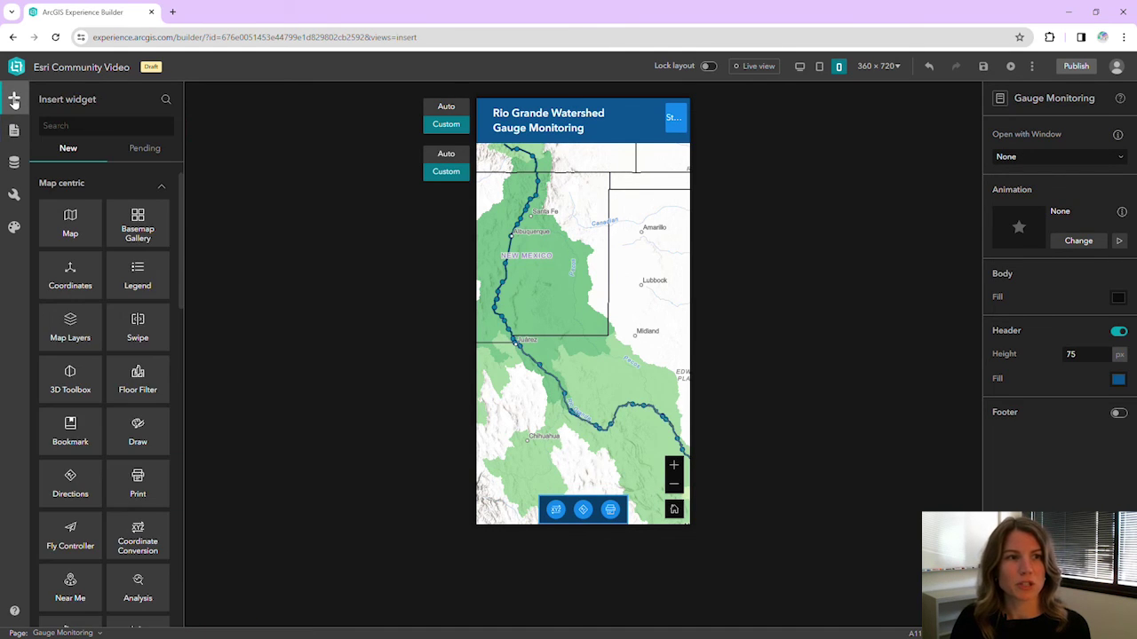
click(142, 150)
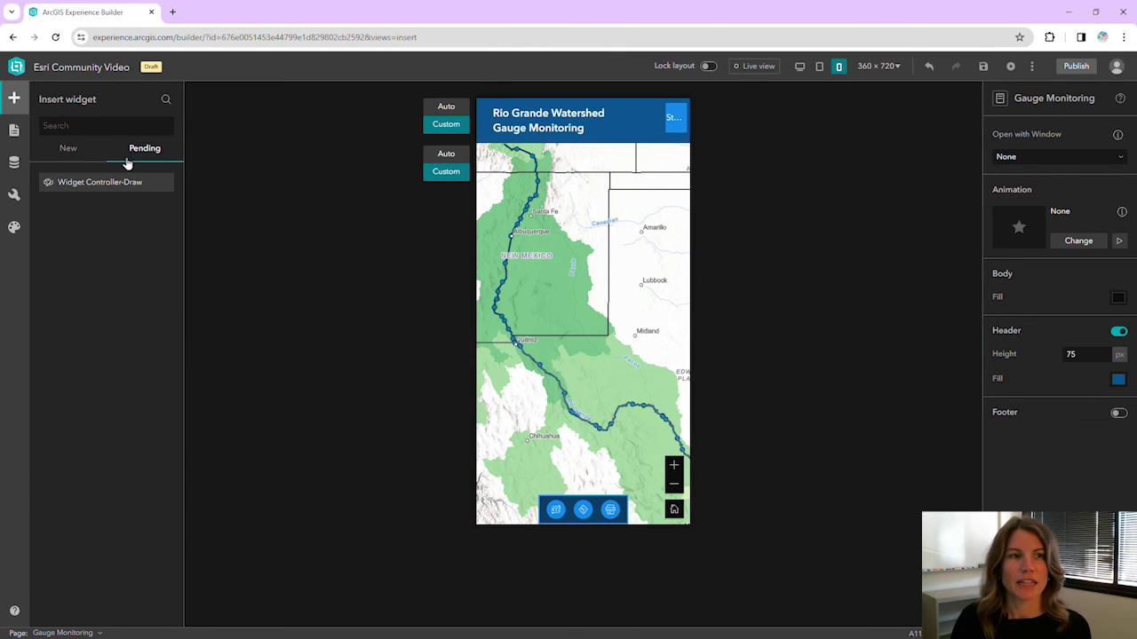
mouse_move(111, 186)
mouse_down()
mouse_move(573, 264)
mouse_move(584, 287)
mouse_up()
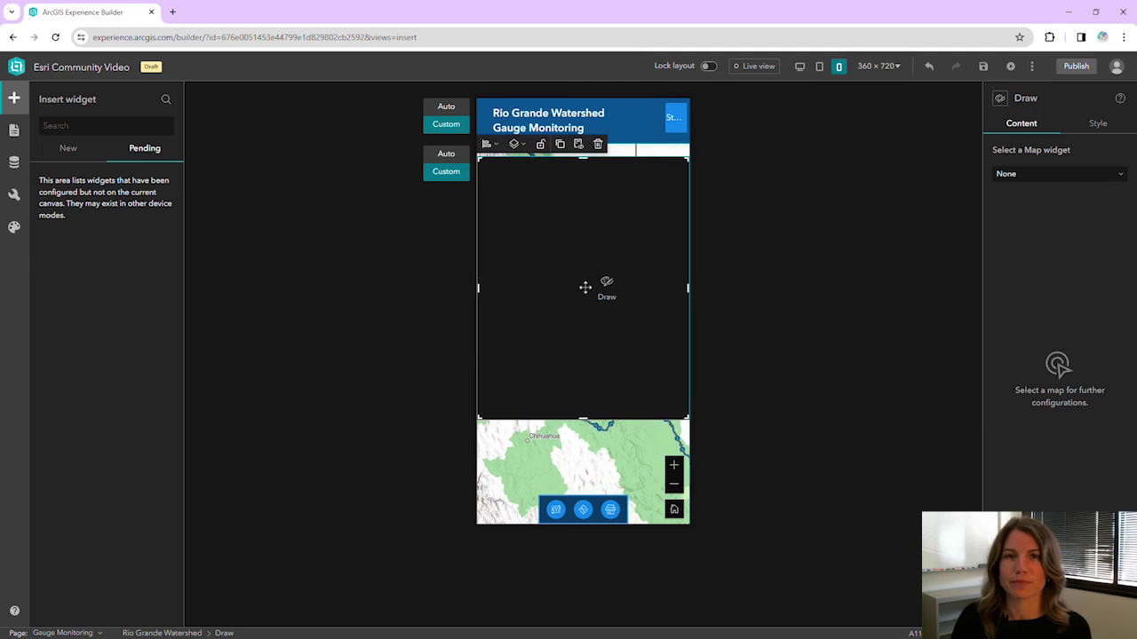